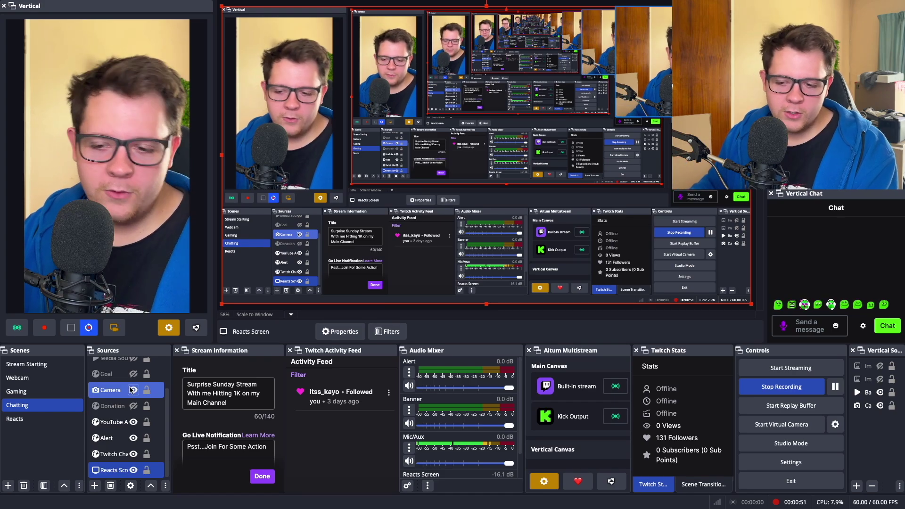
Step: Check the Twitch stream settings with Auto server, then switch to the Output page
left_click(812, 461)
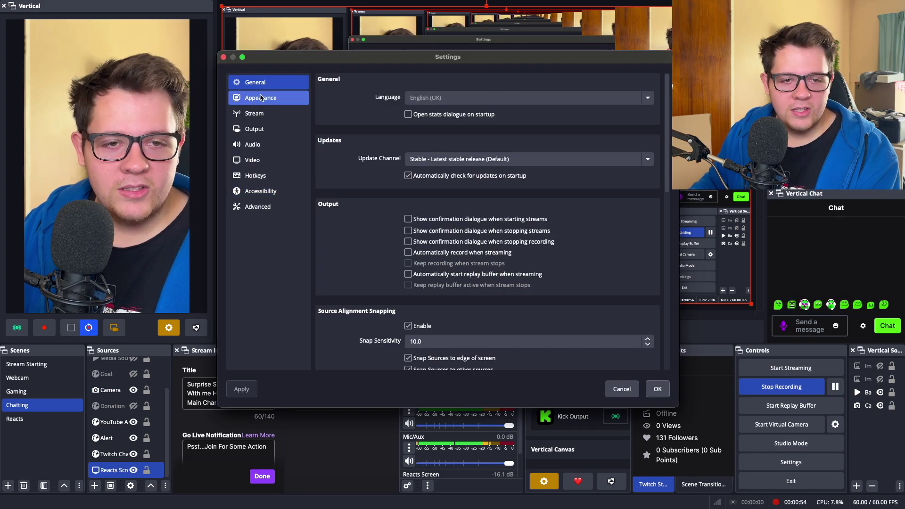
left_click(261, 122)
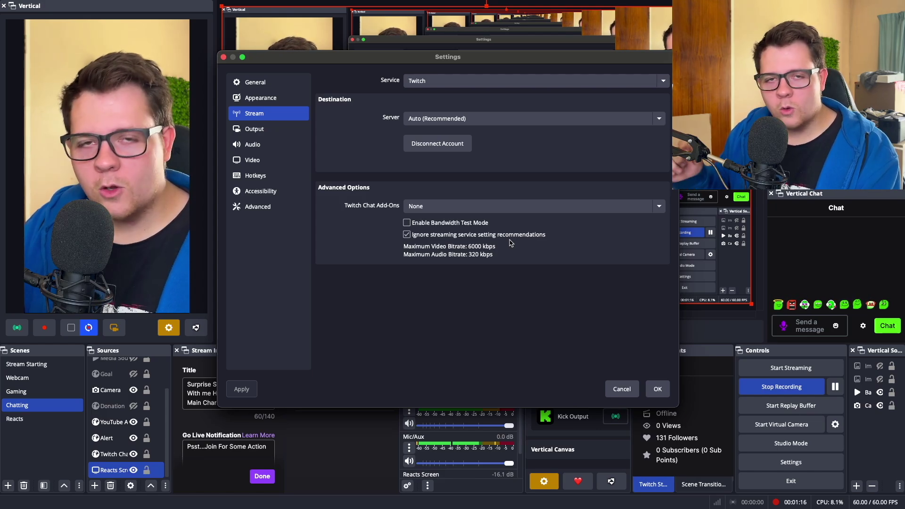
left_click(264, 129)
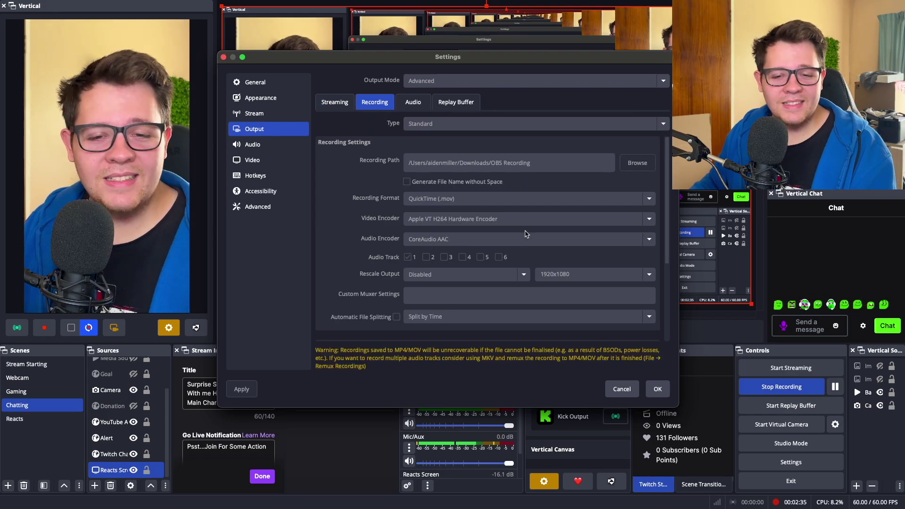
Step: Scroll through the streaming encoder settings showing CBR at 7000 Kbps
scroll(526, 234, "down", 5)
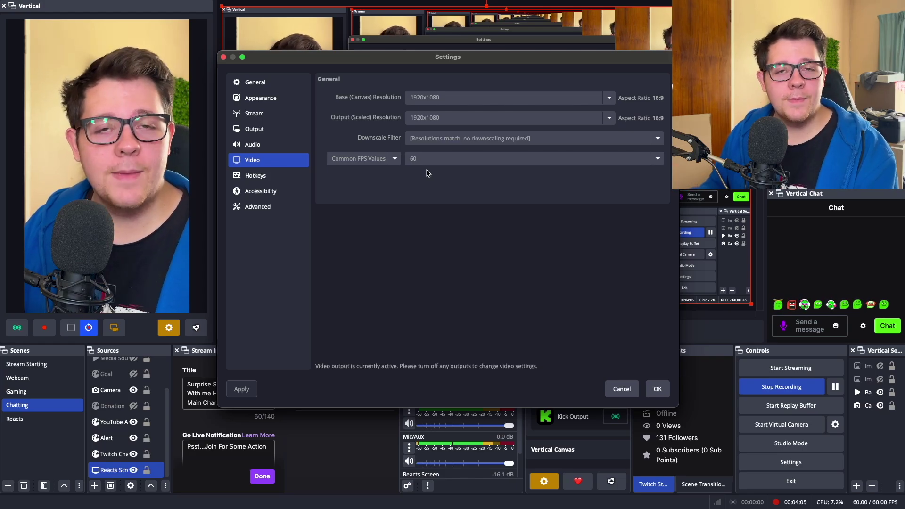
Step: Review the Advanced page's Network, Sources and Hotkeys options, then close Settings with OK
left_click(273, 213)
scroll(360, 235, "down", 10)
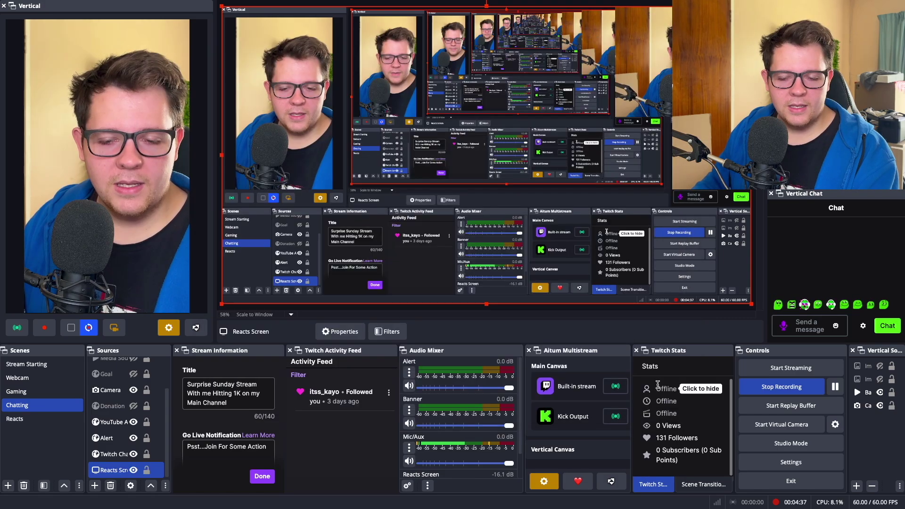
left_click(657, 389)
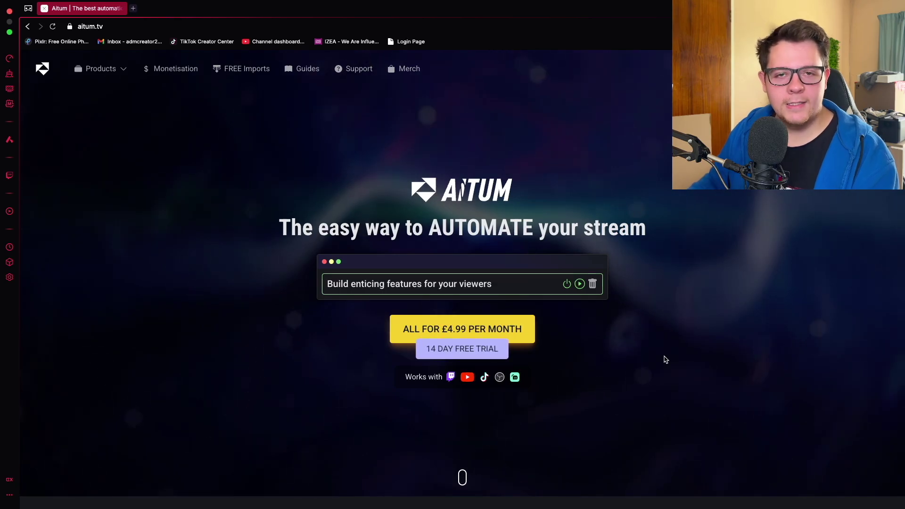
Step: Scroll aitum.tv down to the 'Our suite includes' cards, then close the Aitum Multistream dock
scroll(664, 360, "down", 10)
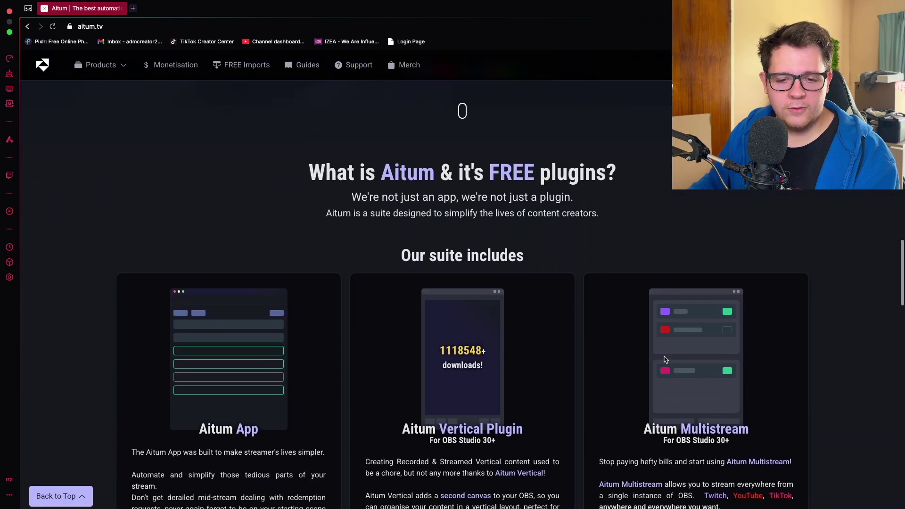
scroll(664, 360, "down", 3)
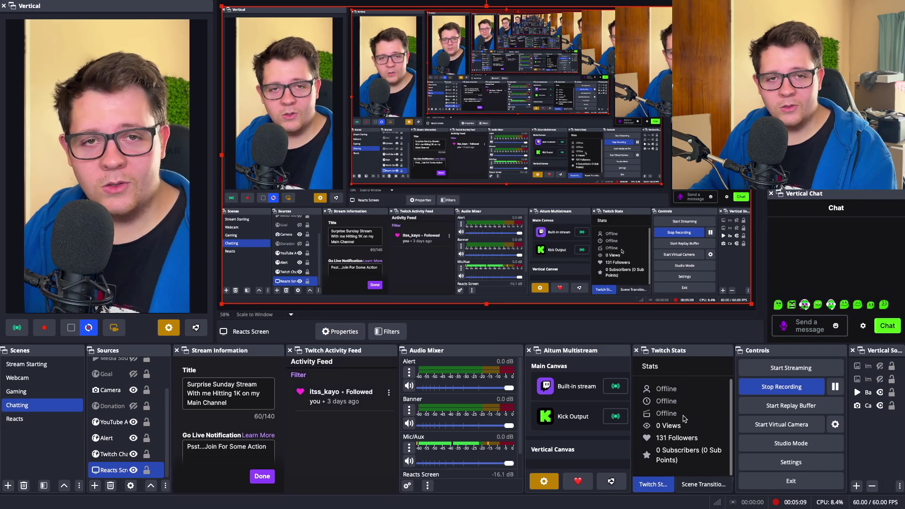
left_click(529, 350)
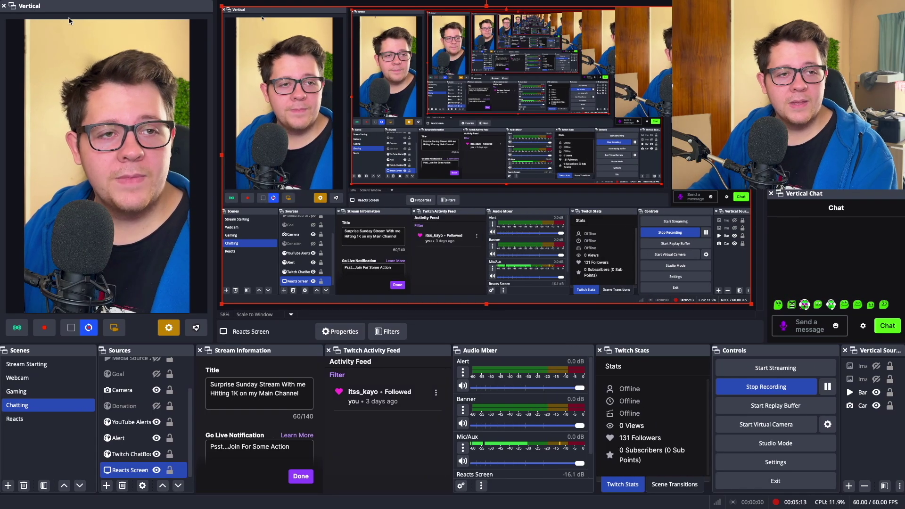
Step: Restore the Aitum Multistream dock via Docks and begin adding a Main Canvas output
left_click(121, 5)
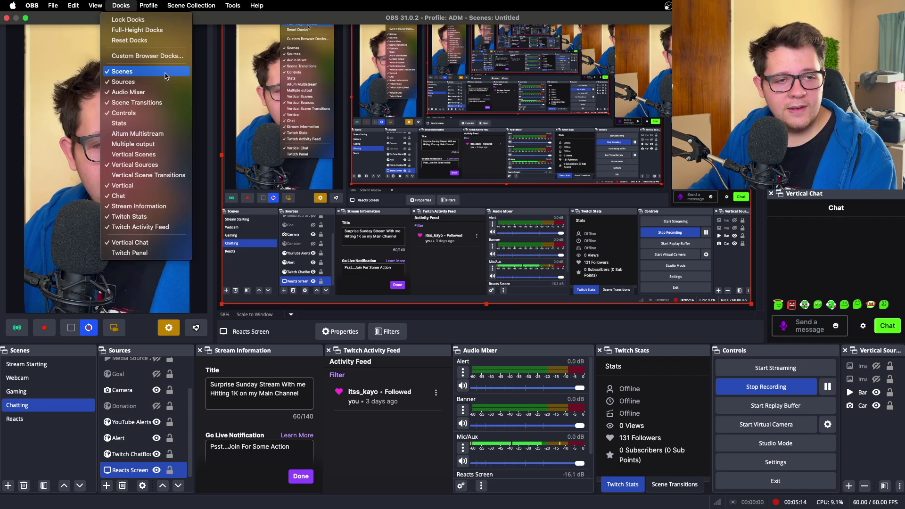
left_click(157, 134)
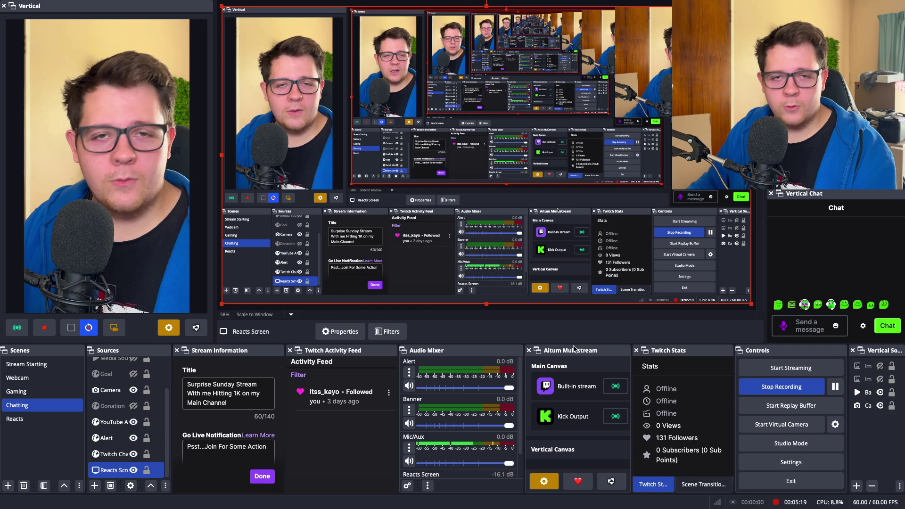
left_click(544, 481)
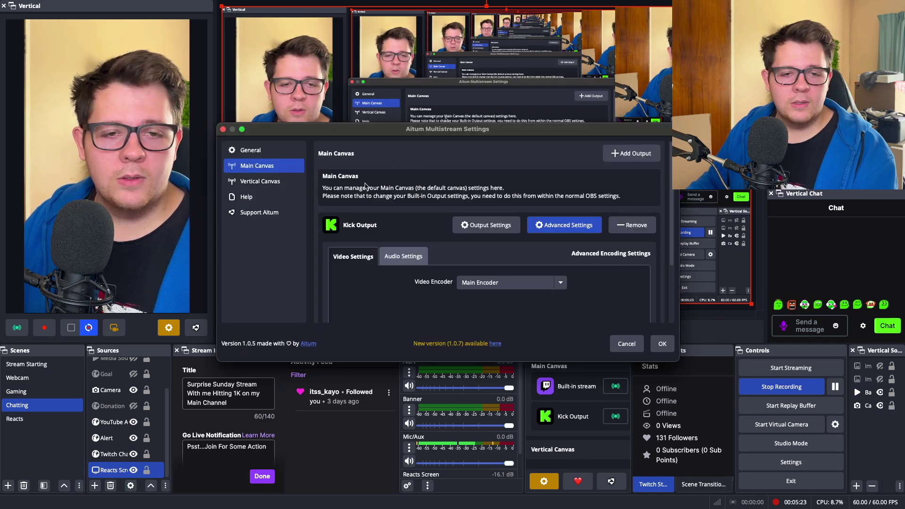
left_click(632, 154)
left_click(414, 197)
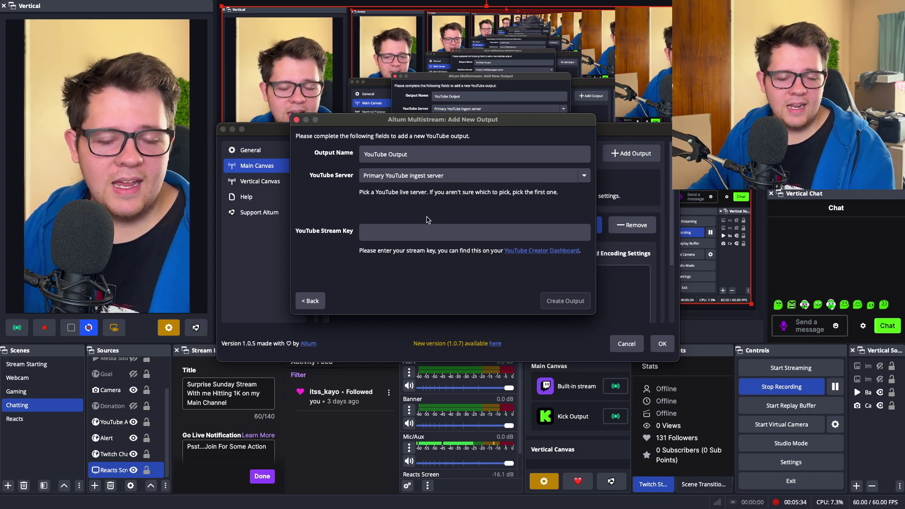
left_click(311, 301)
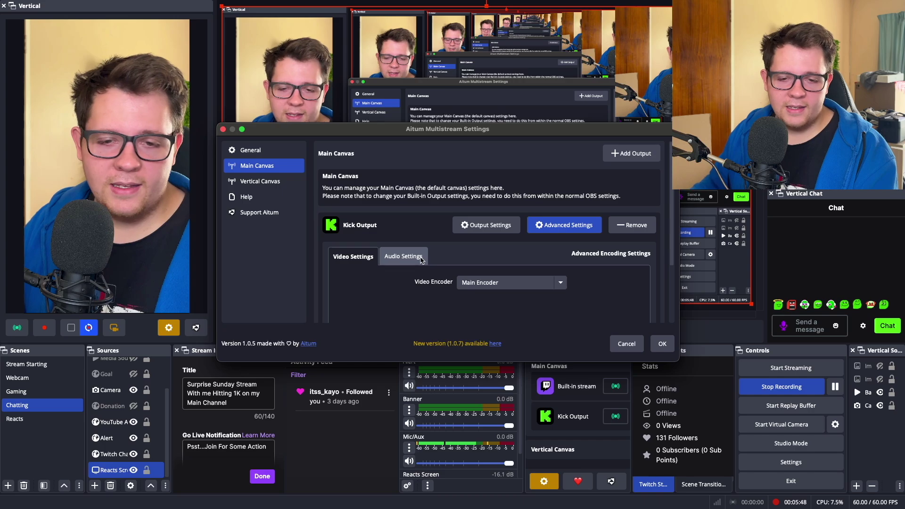
left_click(480, 283)
Step: Give the Kick output Apple VT H264, try 30 FPS, then return to 60 Original
left_click(486, 317)
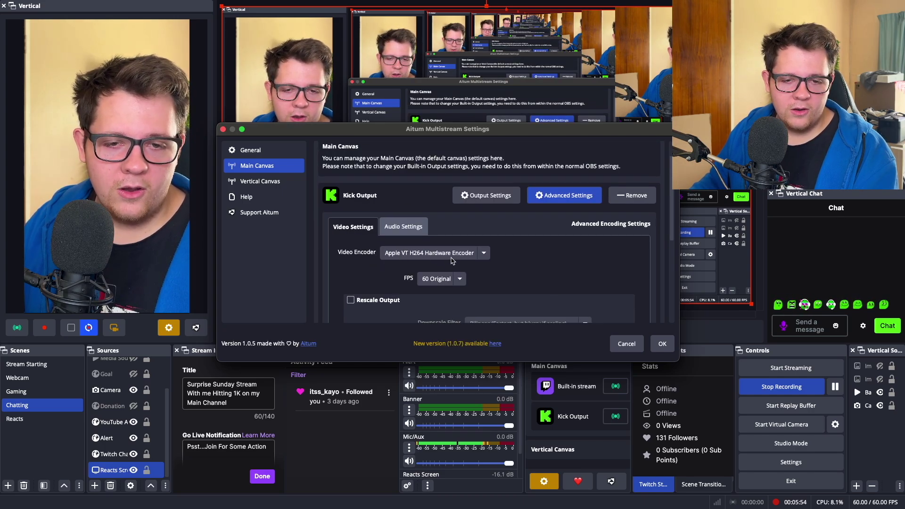
scroll(451, 260, "down", 4)
left_click(447, 174)
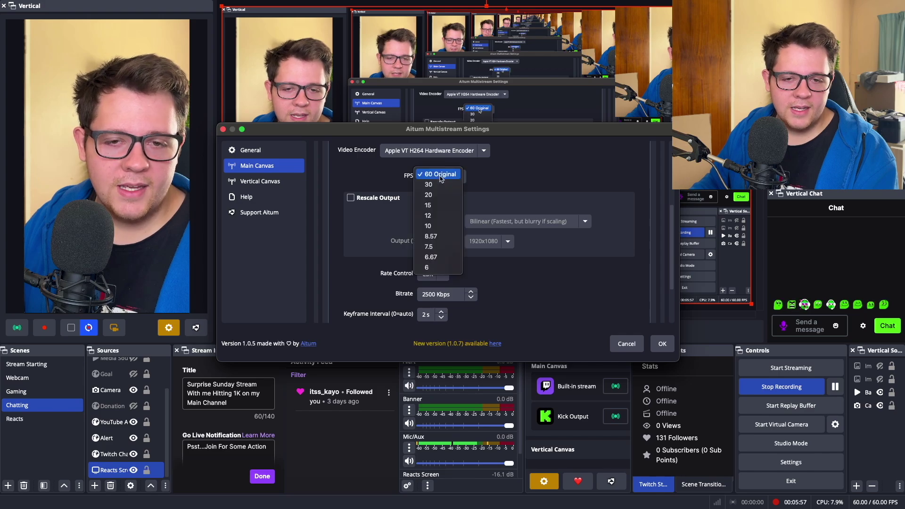
left_click(437, 186)
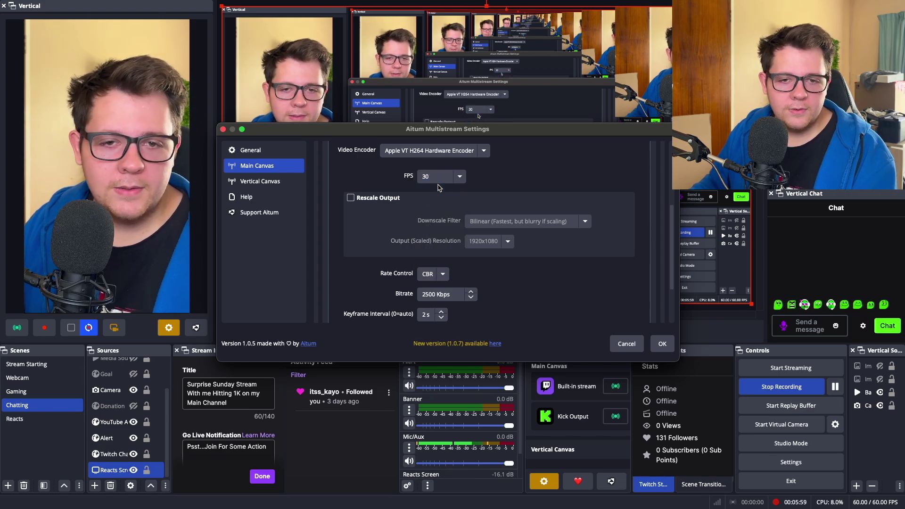
left_click(432, 174)
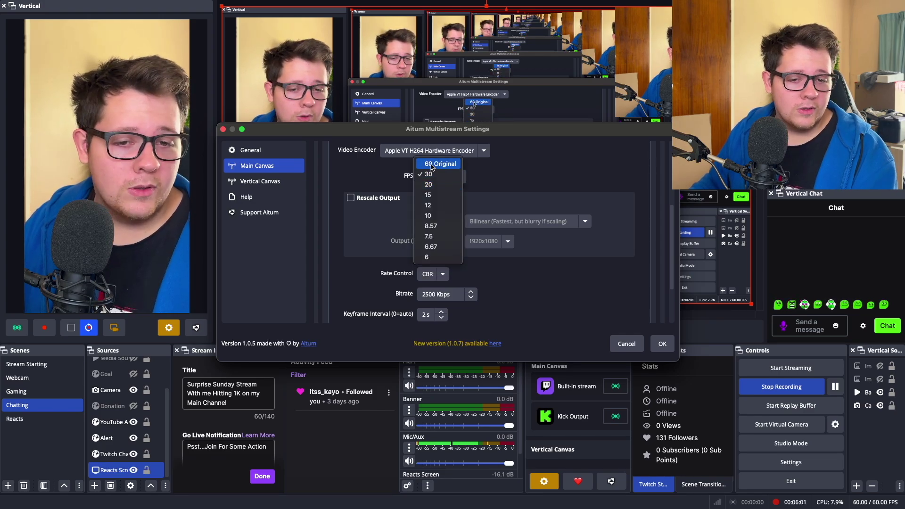
left_click(440, 164)
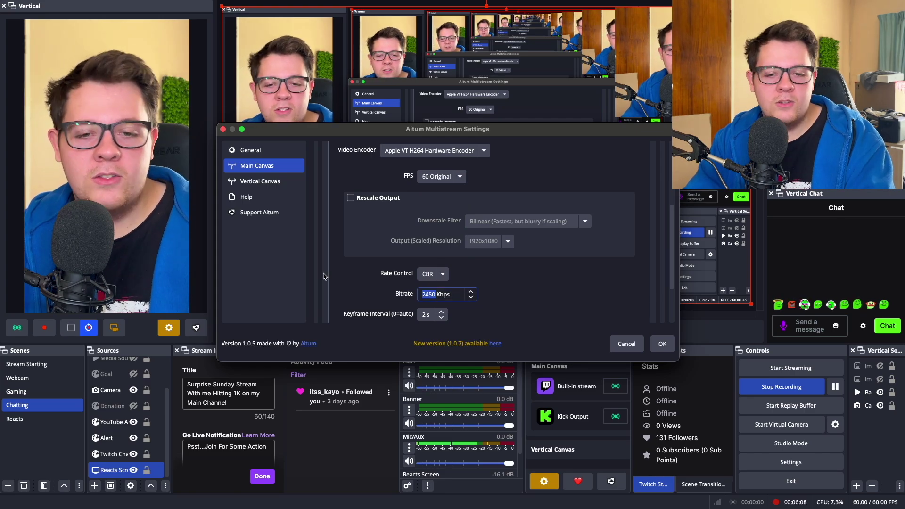
Step: Set the Kick bitrate to 6000 Kbps and switch its encoder back to Main Encoder
type("6000")
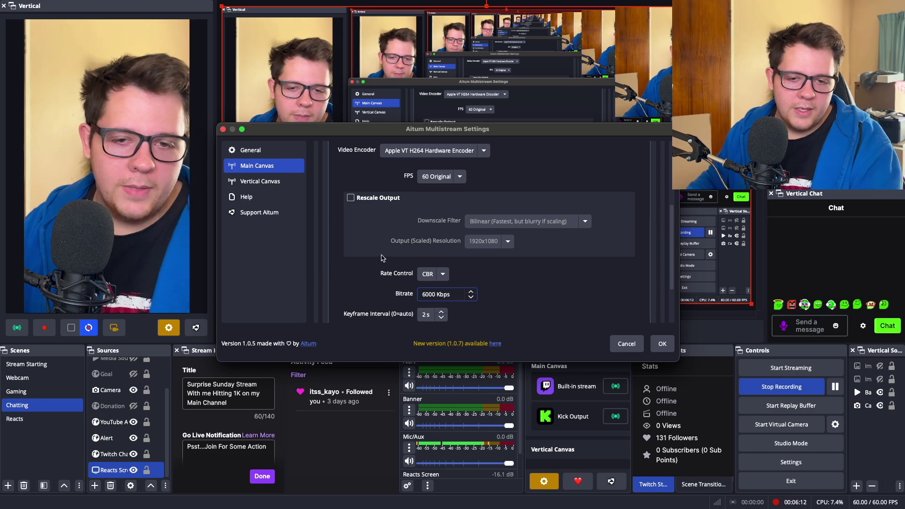
scroll(372, 271, "up", 5)
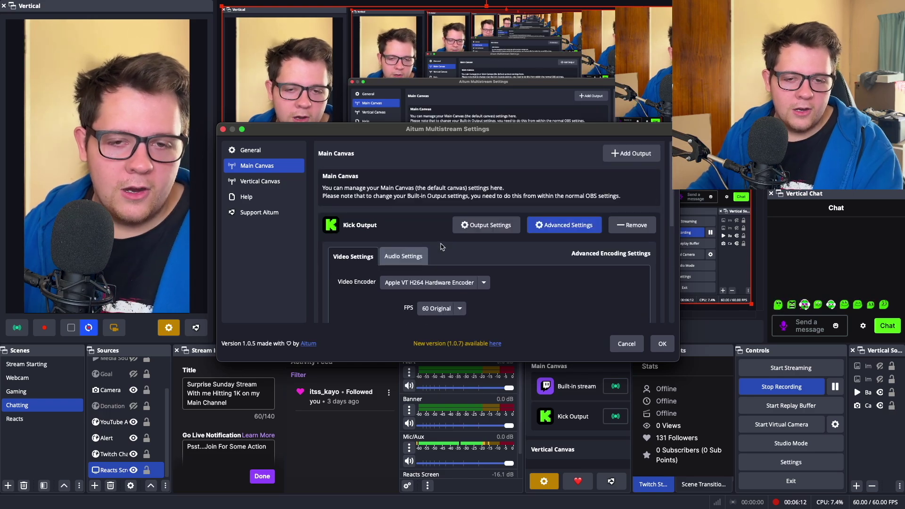
left_click(438, 282)
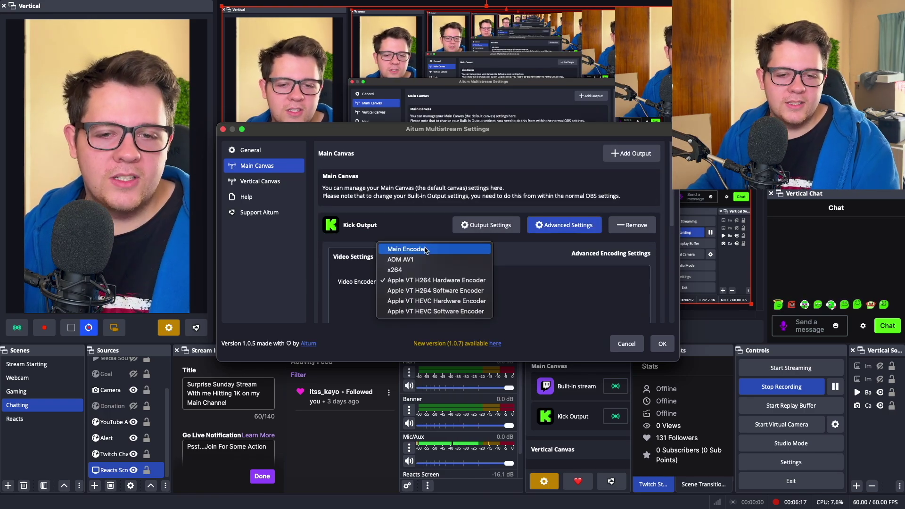
left_click(425, 249)
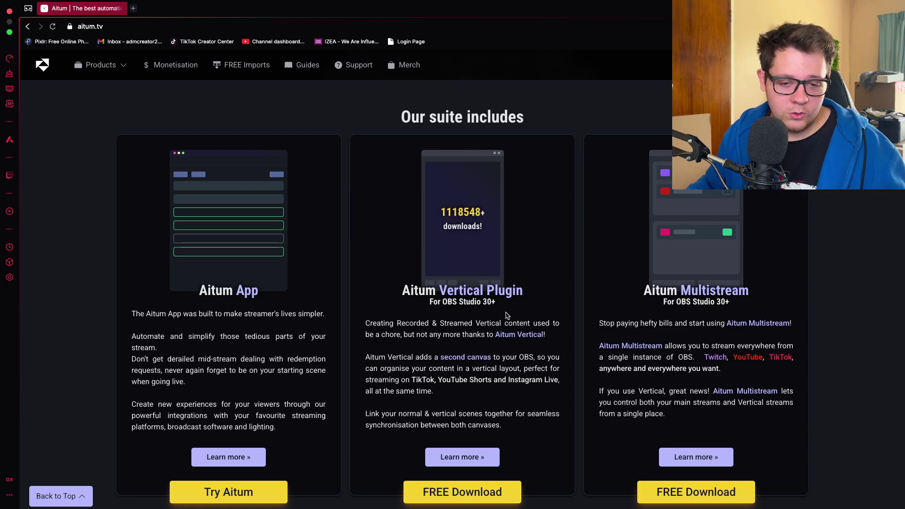
Step: Scroll aitum.tv to the Vertical Plugin and Multistream download links, then return to OBS's Docks menu
scroll(503, 317, "down", 1)
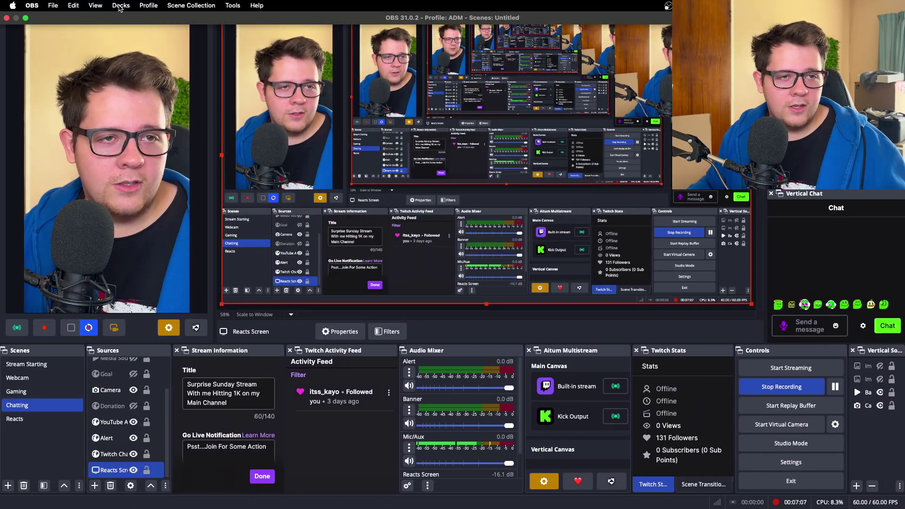
left_click(121, 5)
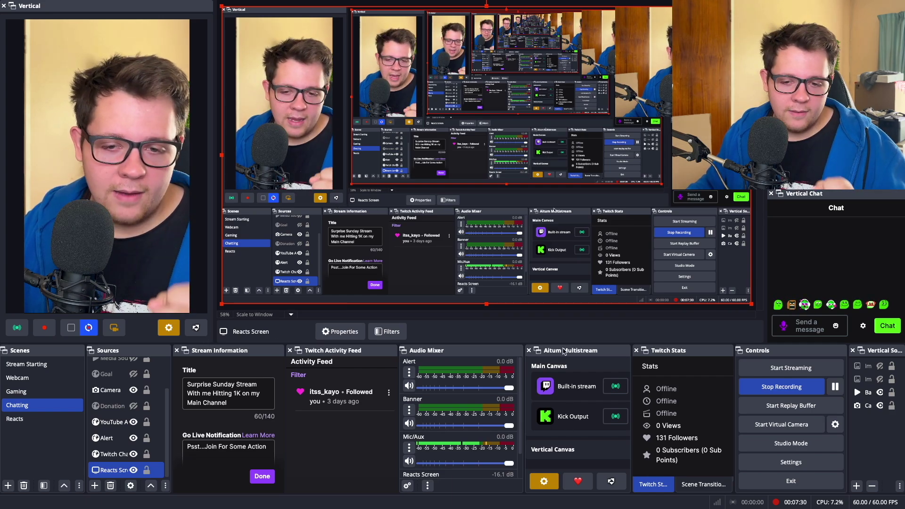
Step: Open the Aitum Multistream settings from the dock's gear button
left_click(555, 480)
Step: On the Vertical Canvas page, begin a YouTube output and view its form without saving
left_click(291, 183)
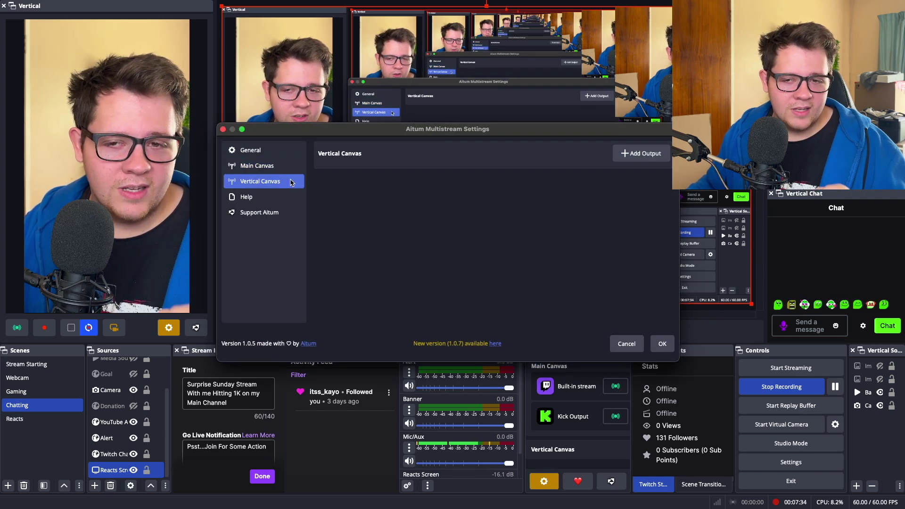
left_click(646, 157)
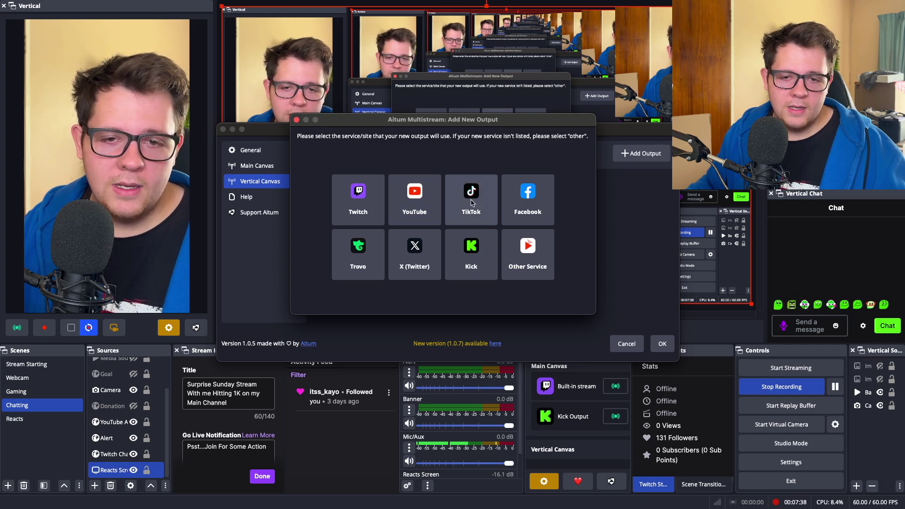
left_click(430, 213)
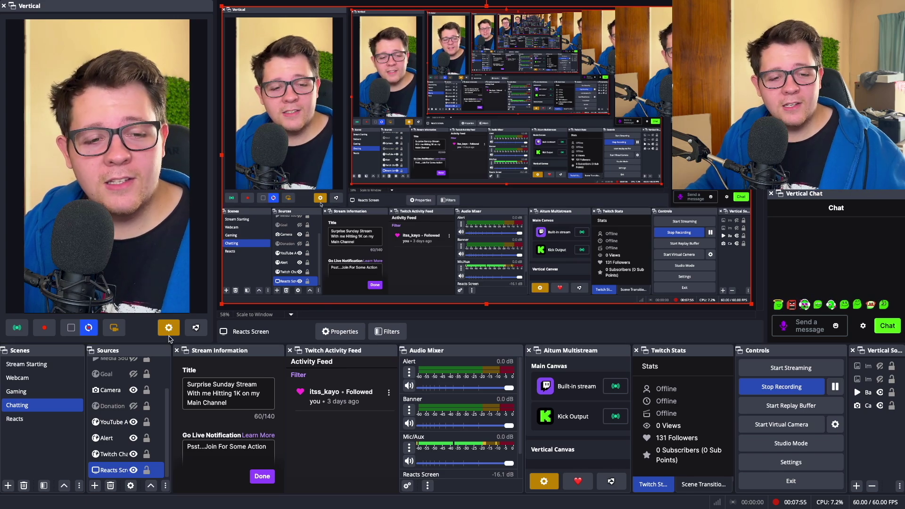
Step: Check the Vertical plugin's Recording page: 12000 Kbps video bitrate and mp4 format
left_click(164, 329)
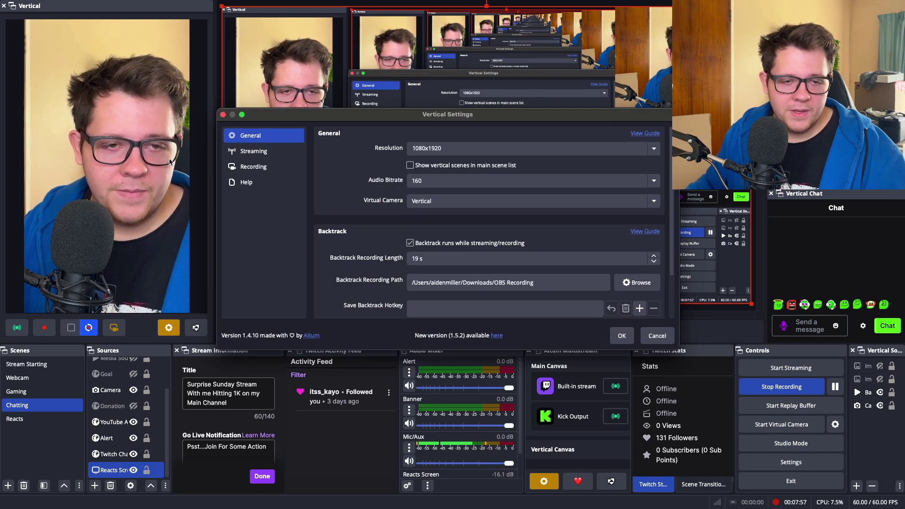
left_click(259, 166)
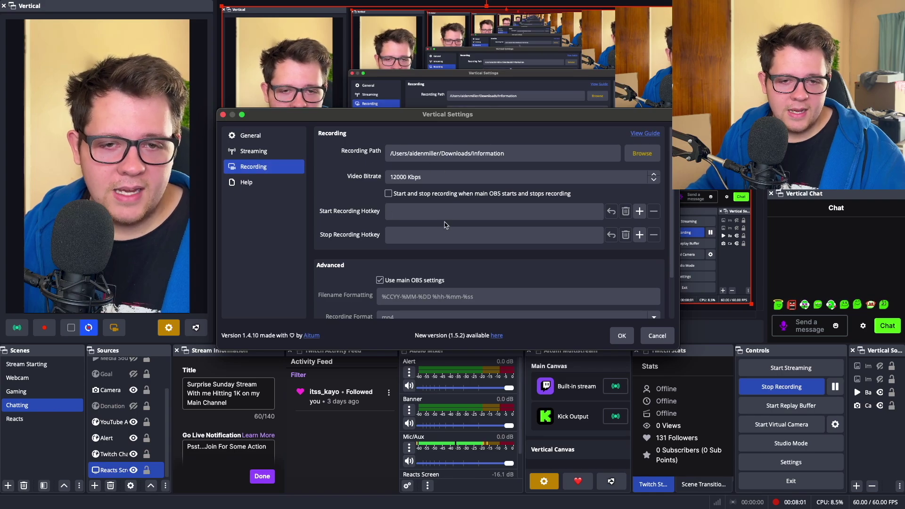
scroll(377, 195, "down", 3)
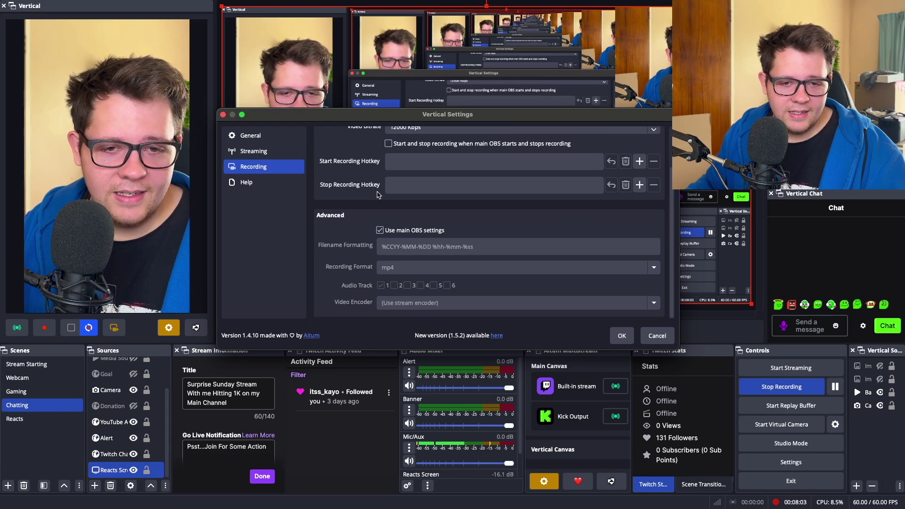